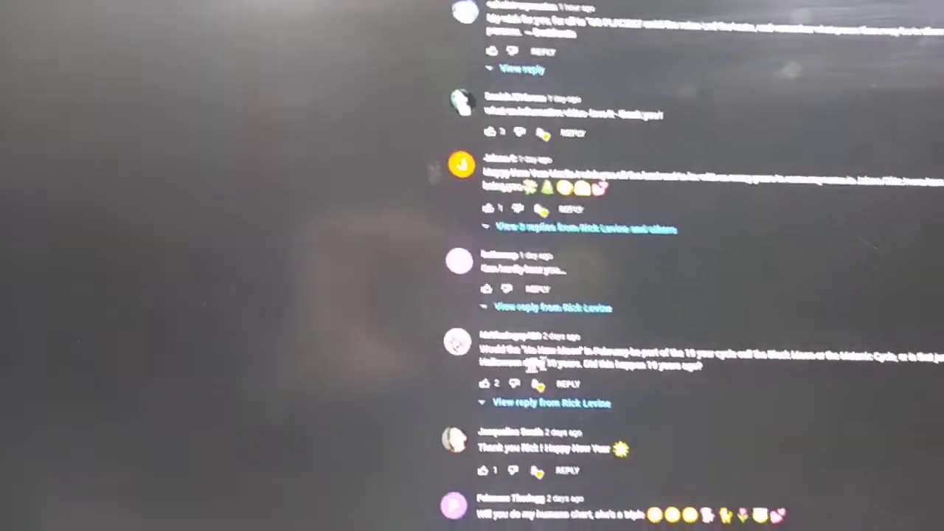
{"action": "scroll", "coordinate": [493, 373], "scroll_direction": "down", "scroll_amount": 1}
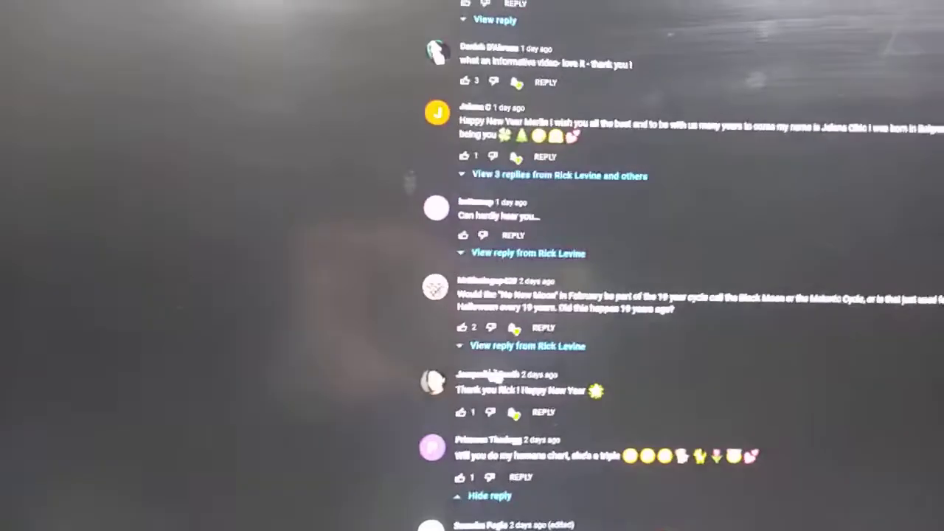
Expand Rick Levine's reply under the Black Moon and Metonic Cycle question
{"action": "left_click", "coordinate": [465, 345]}
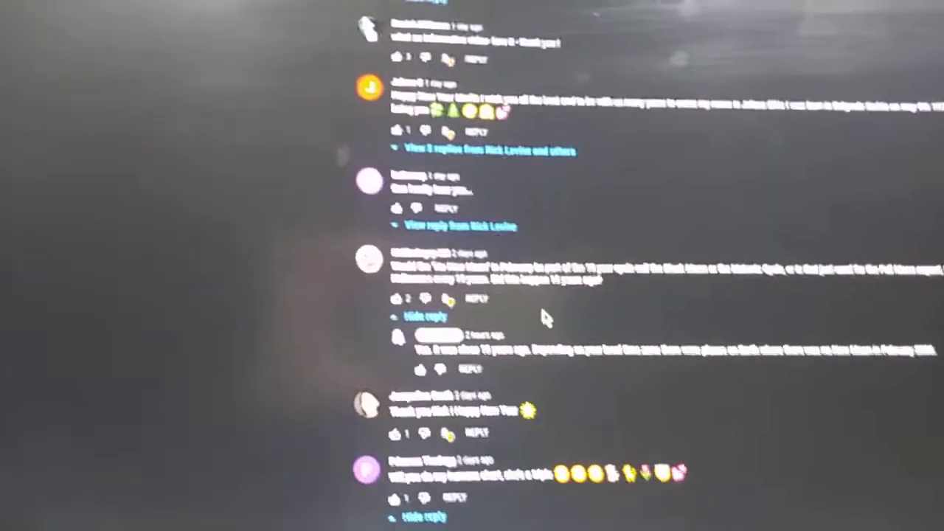